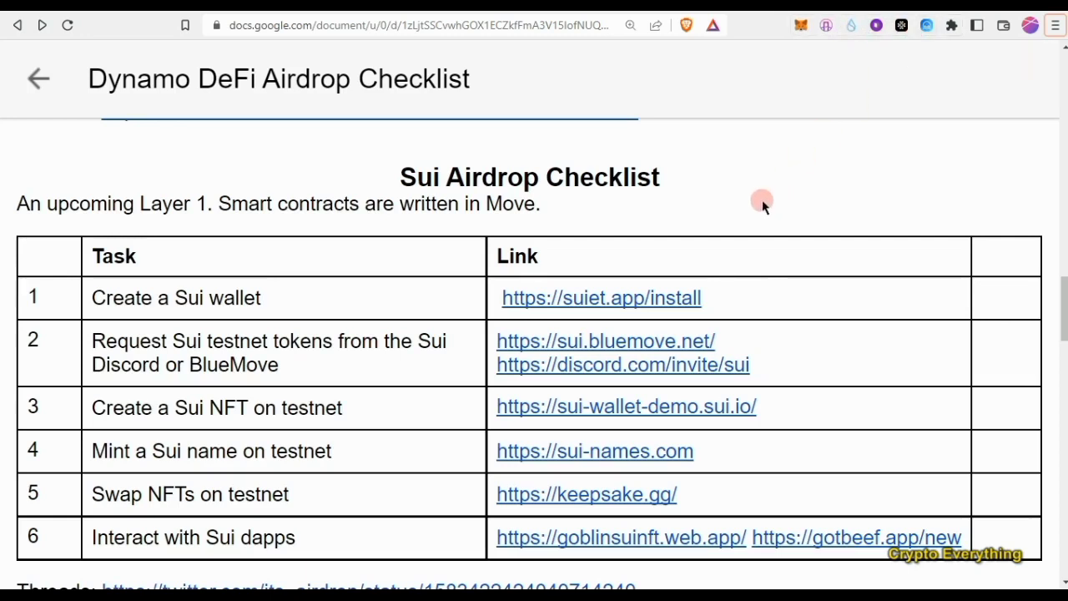
Unlock the Sui Wallet extension with its password.
{"action": "left_click", "coordinate": [850, 30]}
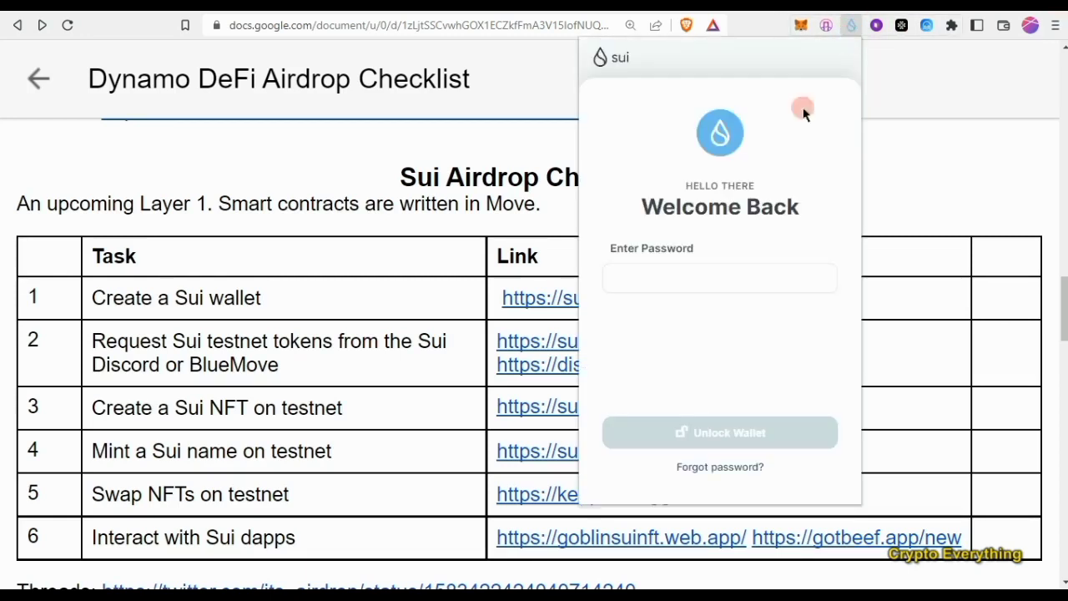
{"action": "left_click", "coordinate": [668, 275]}
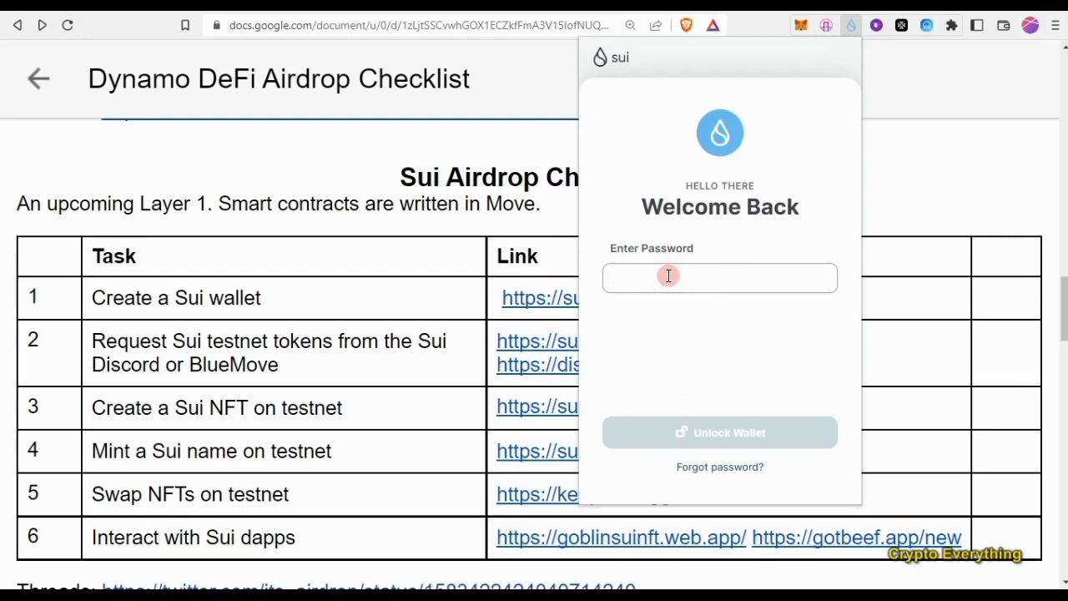
{"action": "type", "text": "12"}
{"action": "key", "text": "Return"}
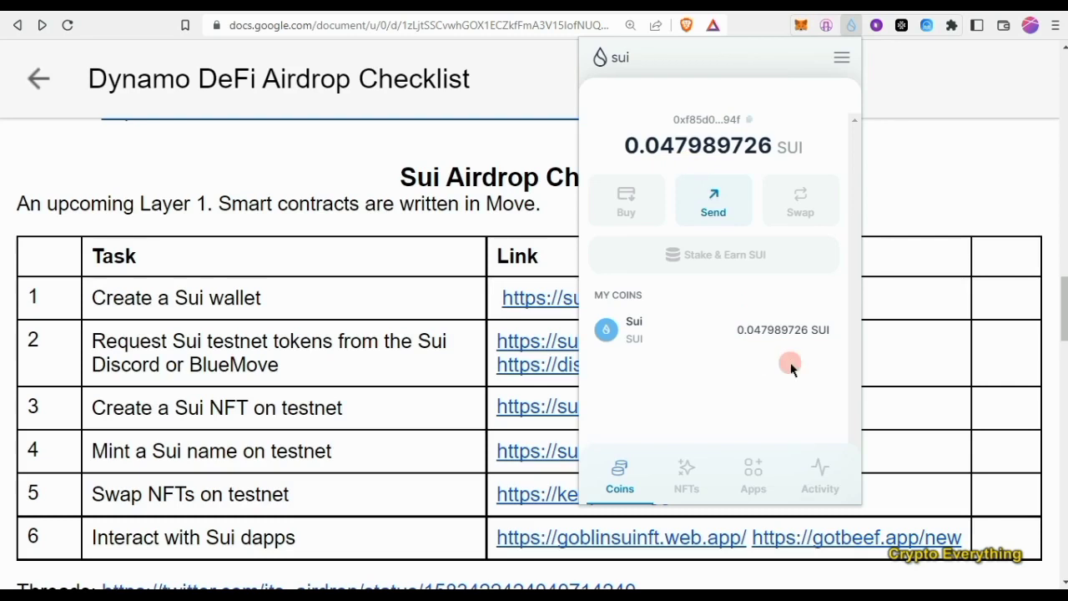
Check that the wallet balance reads 0.047989726 SUI, then close the popup.
{"action": "left_click", "coordinate": [422, 281]}
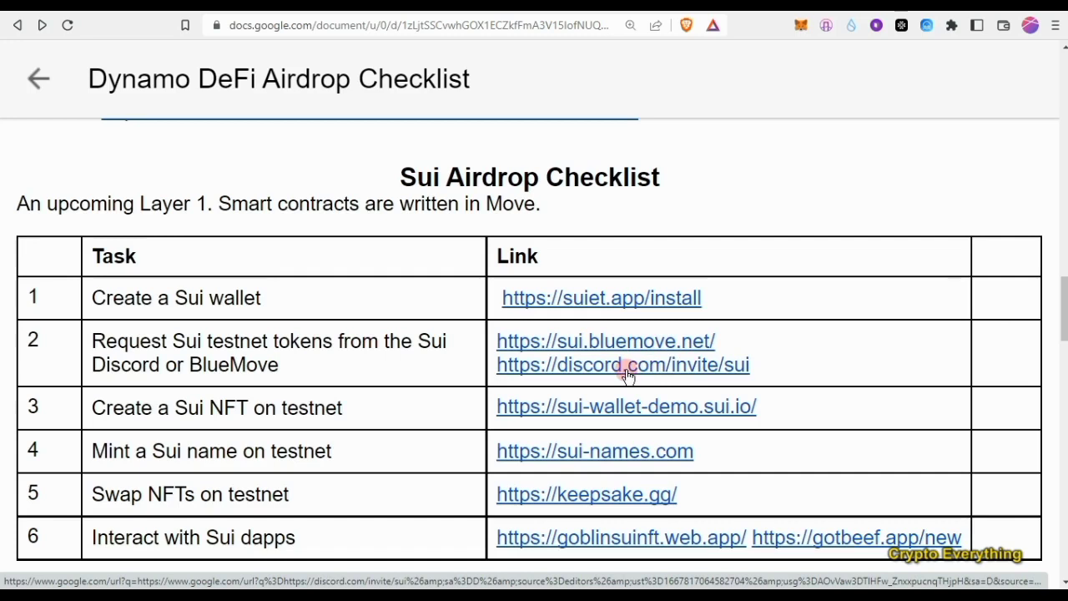
{"action": "left_click", "coordinate": [847, 37]}
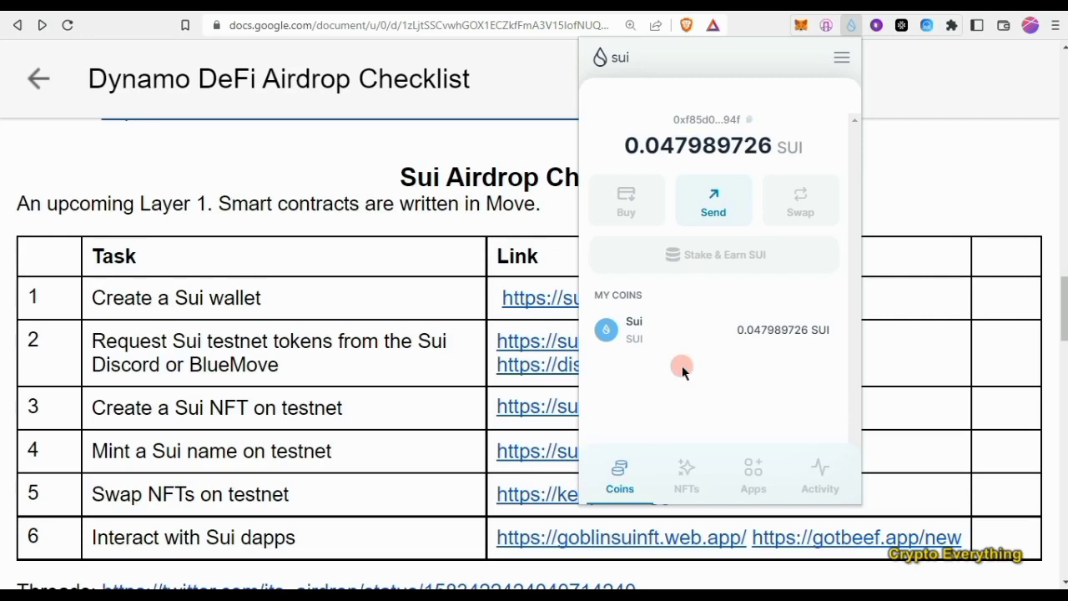
{"action": "left_click", "coordinate": [462, 325]}
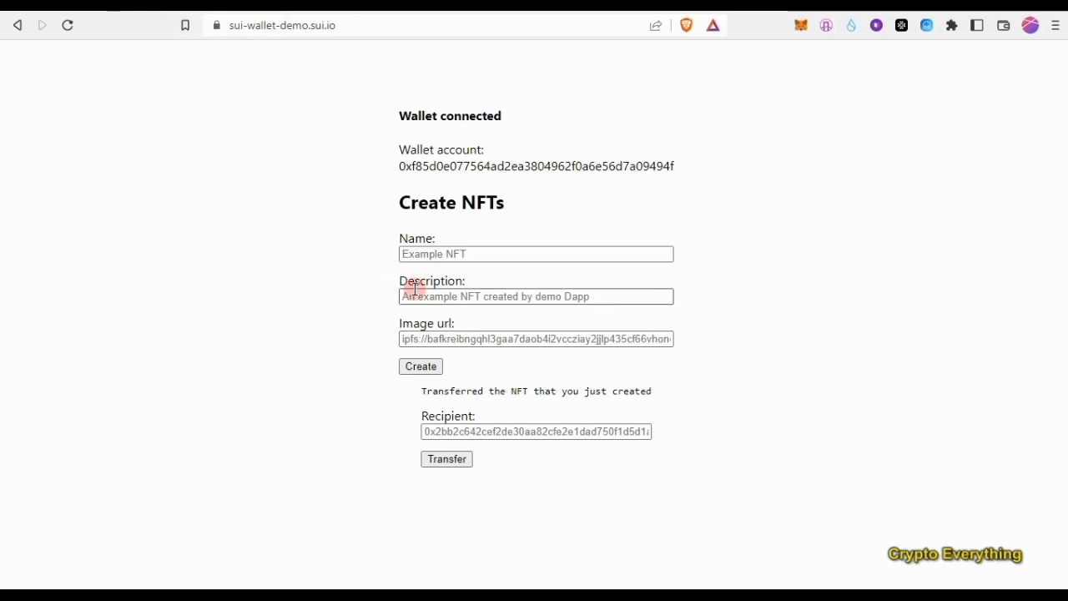
Enter 'MY NFT' as the NFT name and paste a copied Google Images link into Image url.
{"action": "left_click", "coordinate": [478, 252]}
{"action": "type", "text": "MY NFT"}
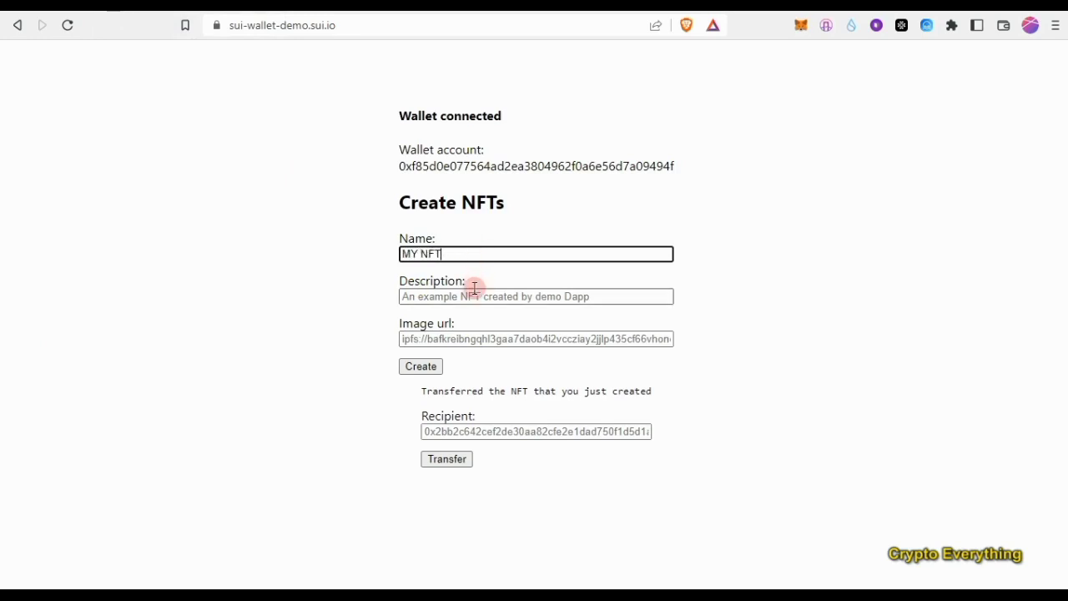
{"action": "left_click", "coordinate": [474, 296]}
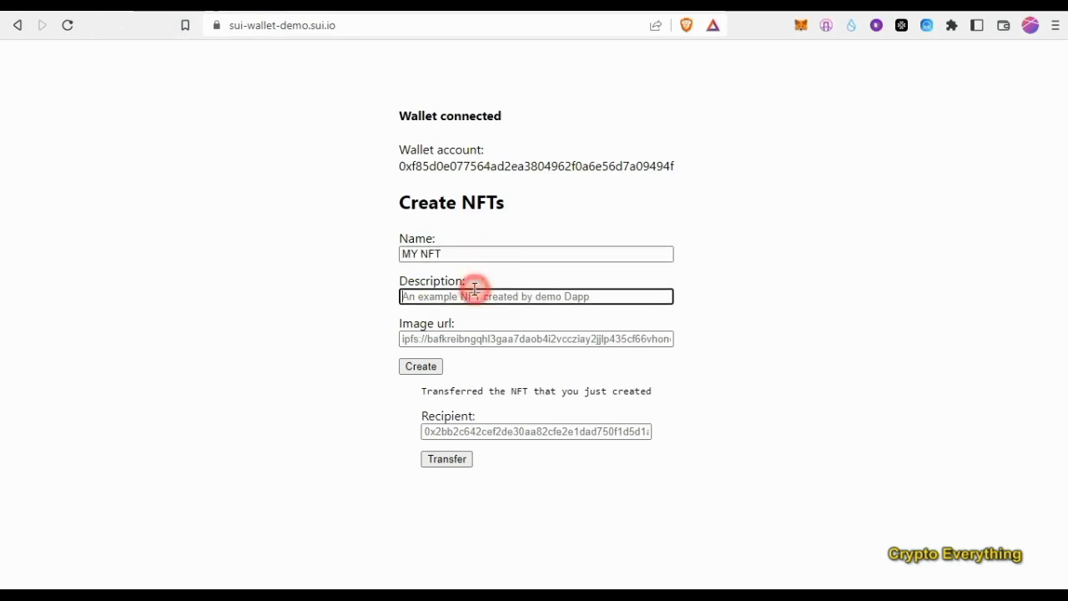
{"action": "left_click", "coordinate": [494, 341]}
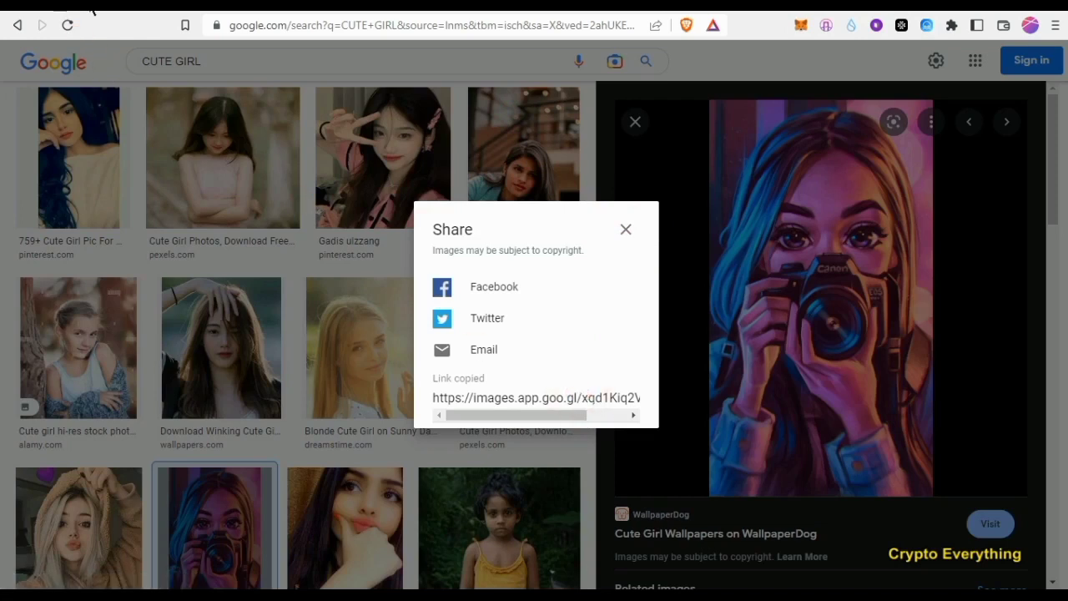
{"action": "left_click", "coordinate": [117, 11]}
{"action": "type", "text": "https://images.app.goo.gl/xqd1Kiq2V8PrdHCy8"}
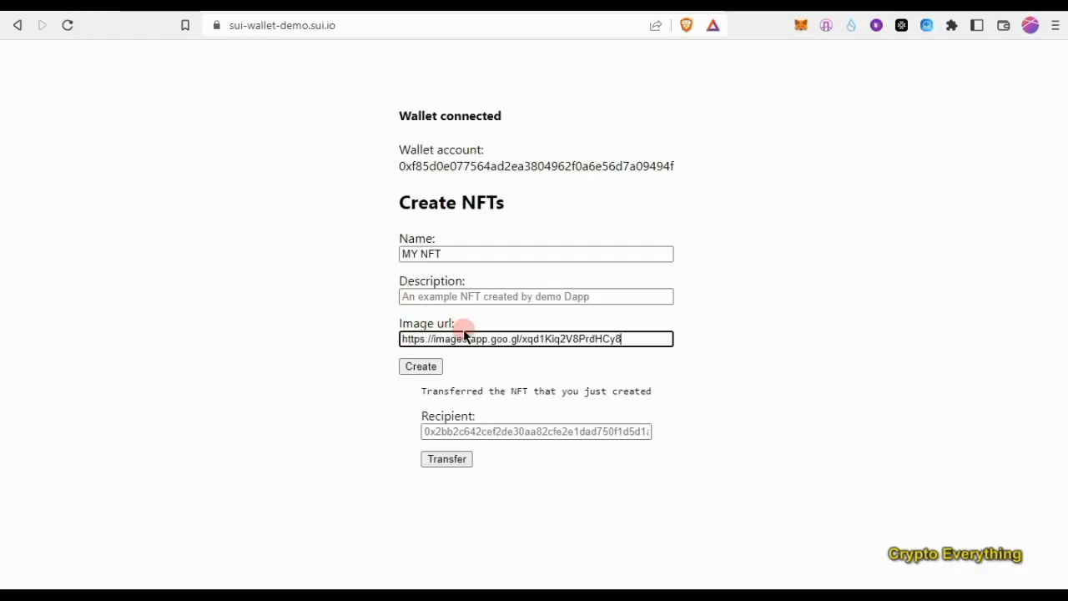
Create and approve the MY NFT mint, then verify it among the wallet's seven NFTs.
{"action": "left_click", "coordinate": [428, 367]}
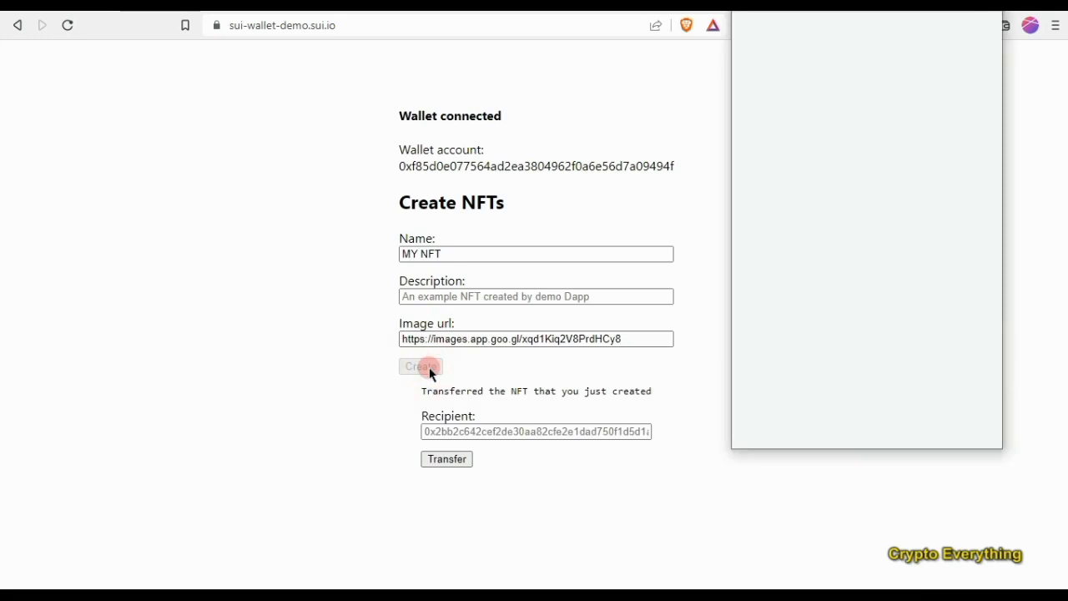
{"action": "left_click", "coordinate": [944, 412]}
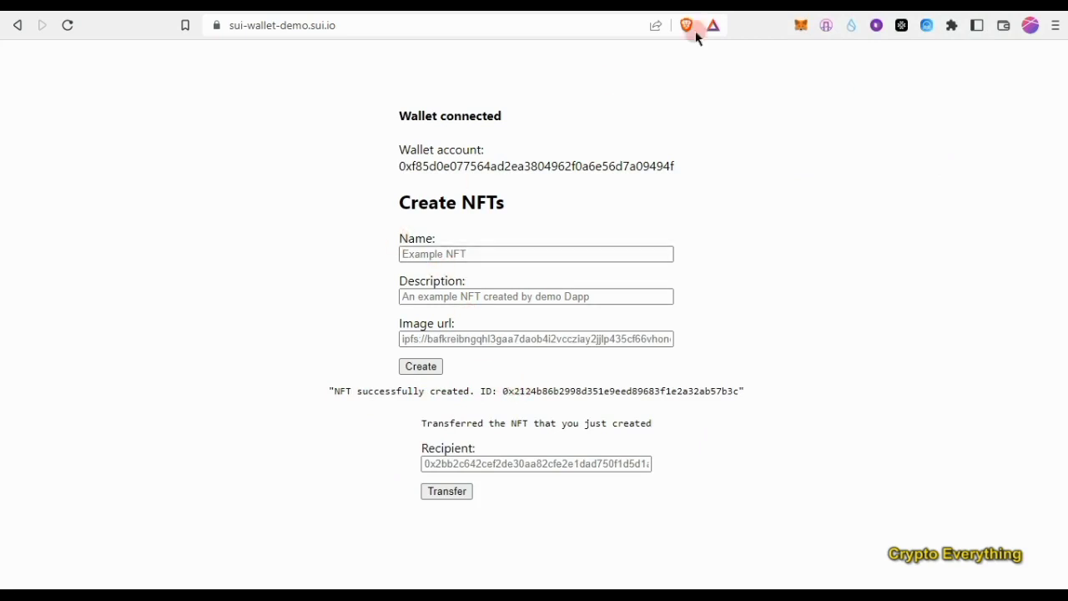
{"action": "left_click", "coordinate": [849, 23]}
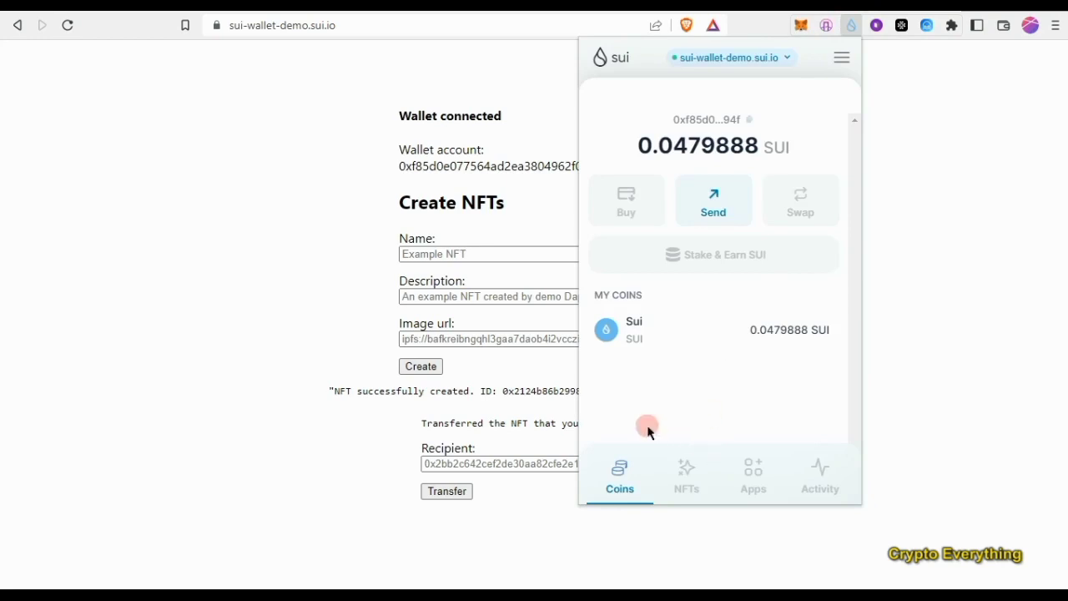
{"action": "left_click", "coordinate": [687, 489]}
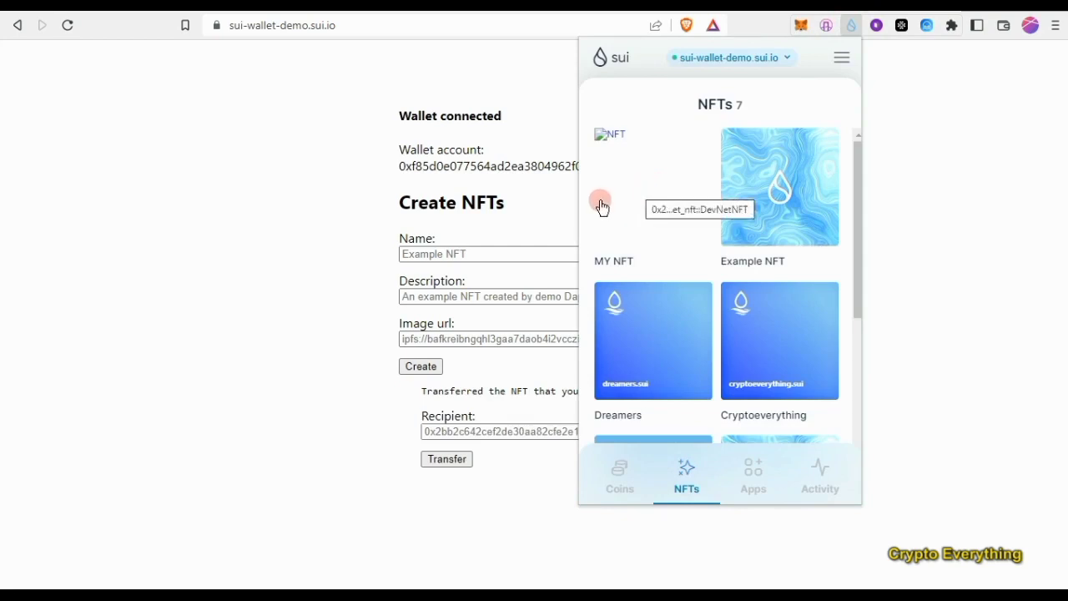
Close the wallet, review the airdrop checklist, then go to the Sui Names dreamers.sui page.
{"action": "left_click", "coordinate": [336, 194]}
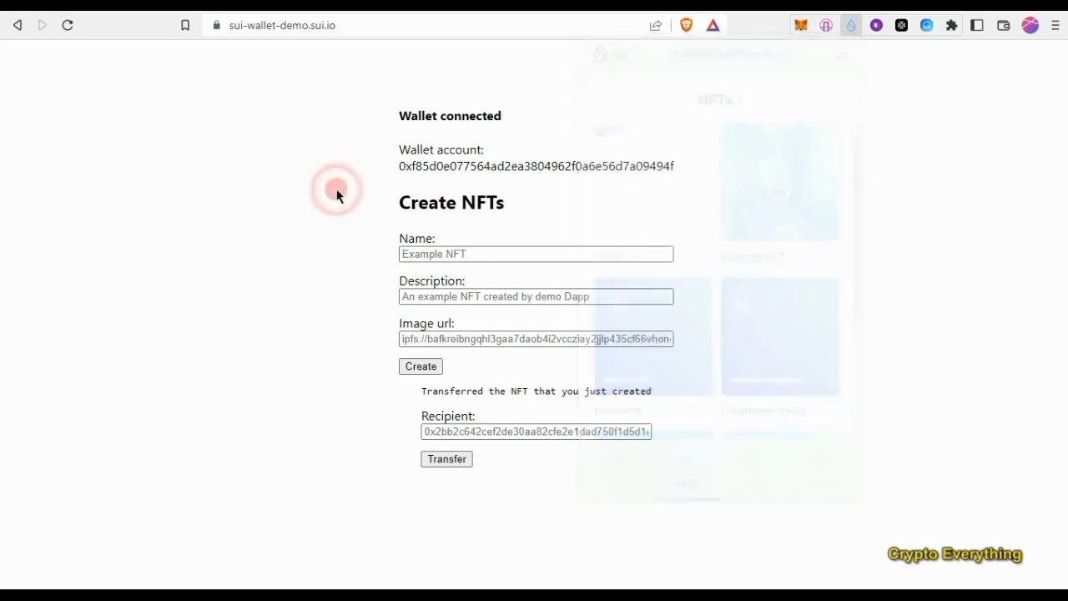
{"action": "left_click", "coordinate": [37, 9]}
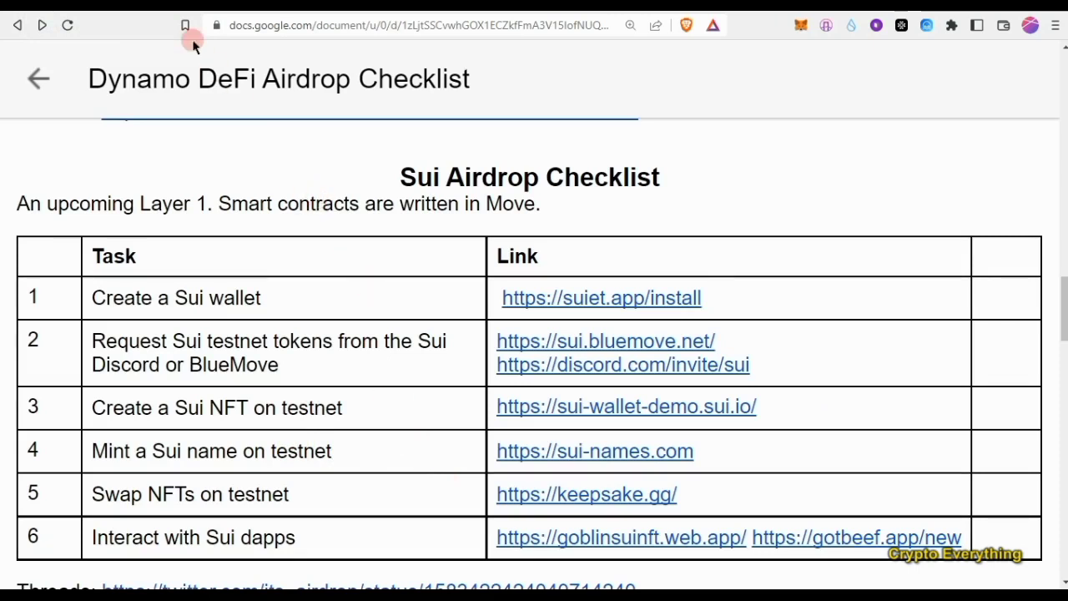
{"action": "left_click", "coordinate": [148, 11]}
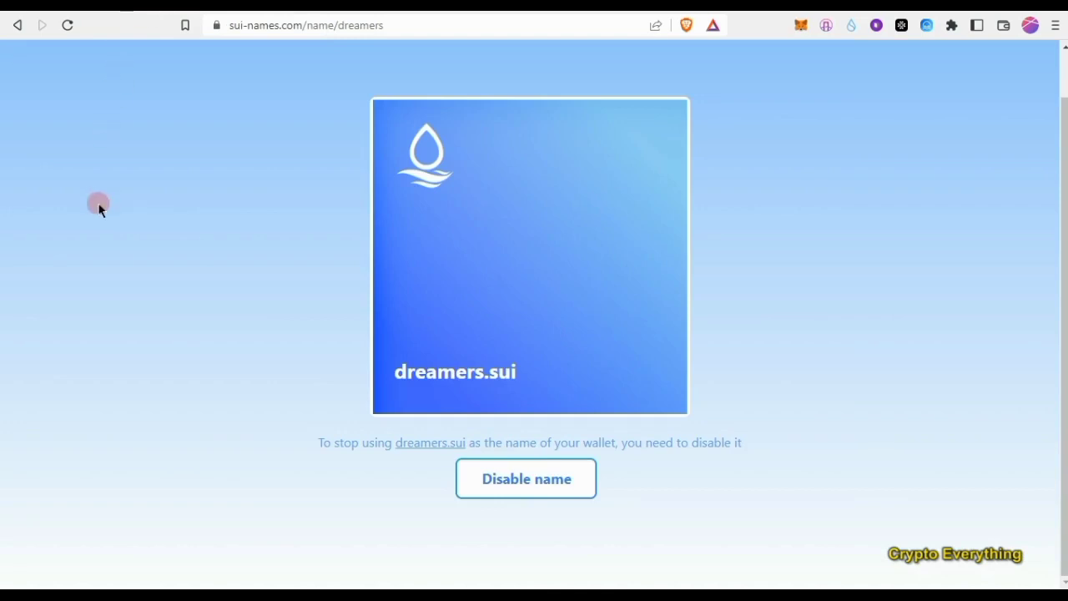
Search for 'firter', claim firter.sui, and approve the name mint transaction.
{"action": "left_click", "coordinate": [18, 26]}
{"action": "left_click", "coordinate": [412, 402]}
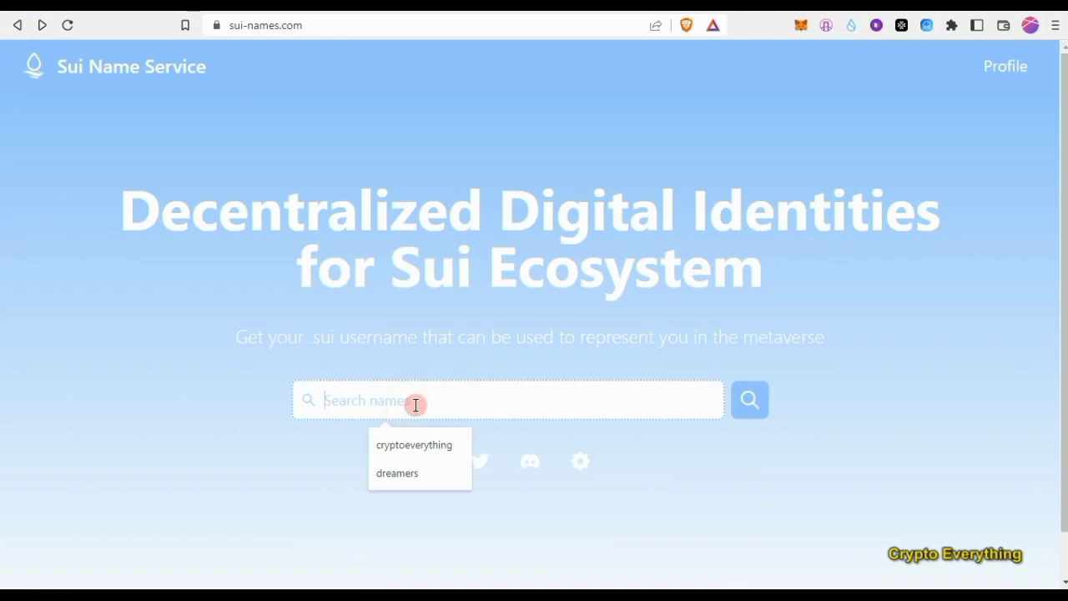
{"action": "type", "text": "firterte"}
{"action": "key", "text": "BackSpace"}
{"action": "key", "text": "BackSpace"}
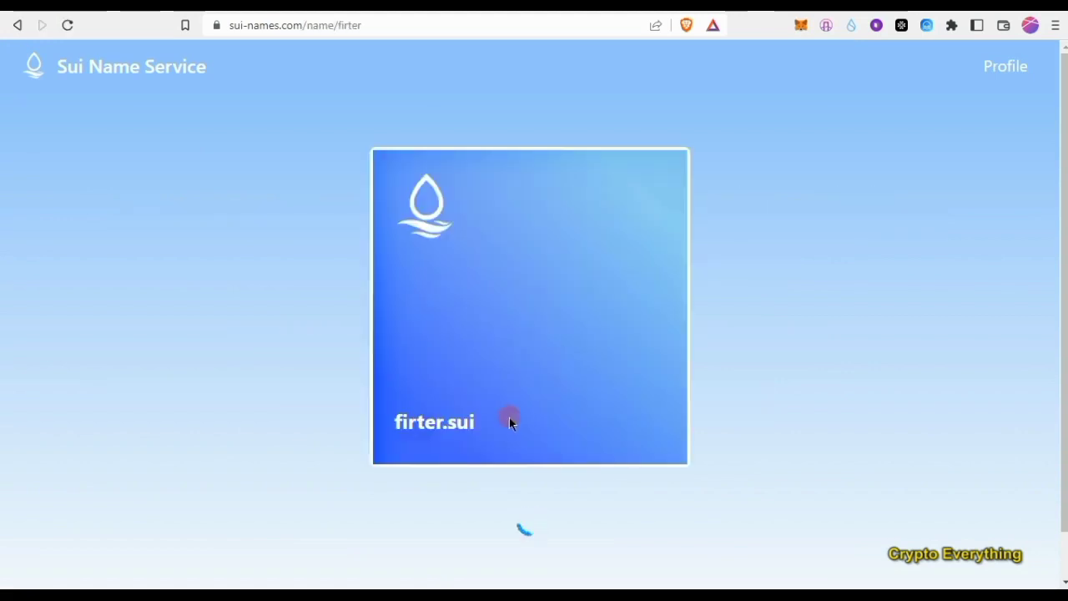
{"action": "scroll", "coordinate": [509, 417], "scroll_direction": "down", "scroll_amount": 1}
{"action": "left_click", "coordinate": [527, 494]}
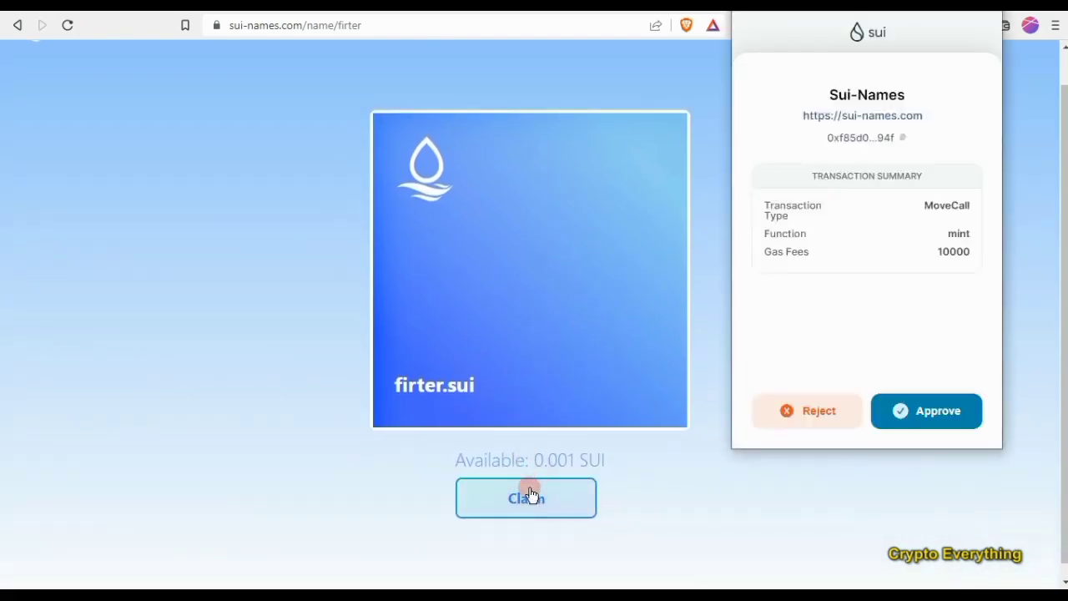
{"action": "scroll", "coordinate": [832, 412], "scroll_direction": "down", "scroll_amount": 3}
{"action": "left_click", "coordinate": [900, 413]}
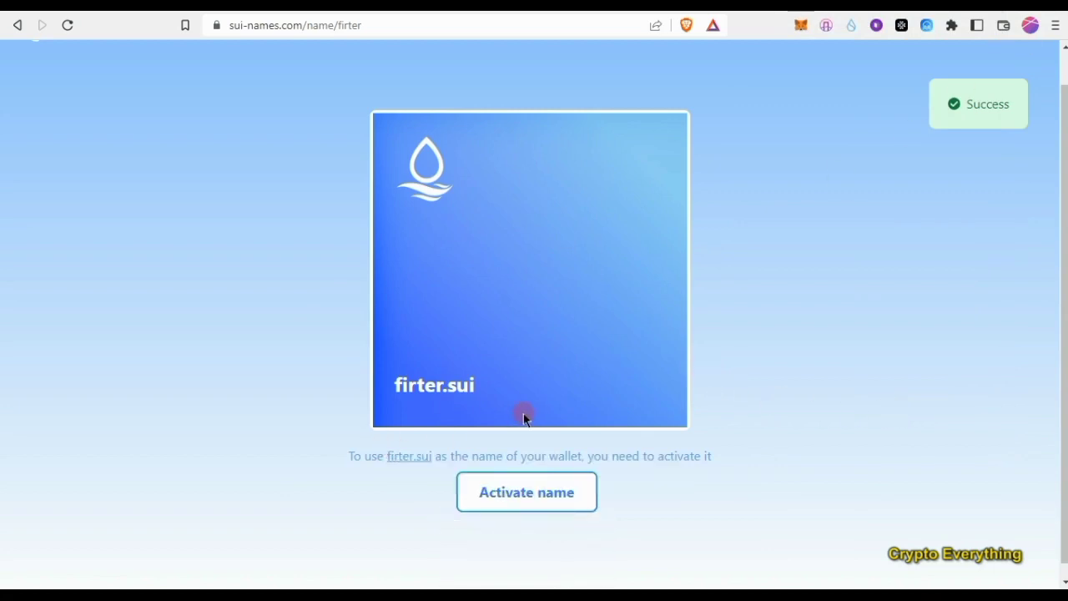
Activate firter.sui as the wallet name and approve the transaction.
{"action": "left_click", "coordinate": [526, 496]}
{"action": "scroll", "coordinate": [892, 372], "scroll_direction": "down", "scroll_amount": 2}
{"action": "left_click", "coordinate": [908, 419]}
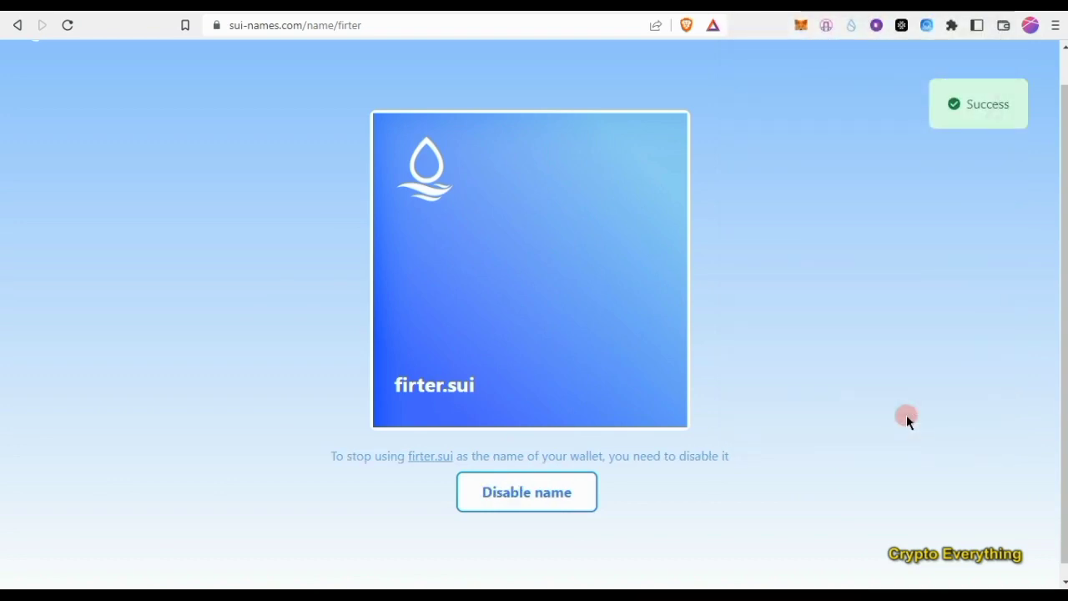
Confirm firter.sui appears in the wallet's NFTs, then return to the airdrop checklist.
{"action": "left_click", "coordinate": [850, 25]}
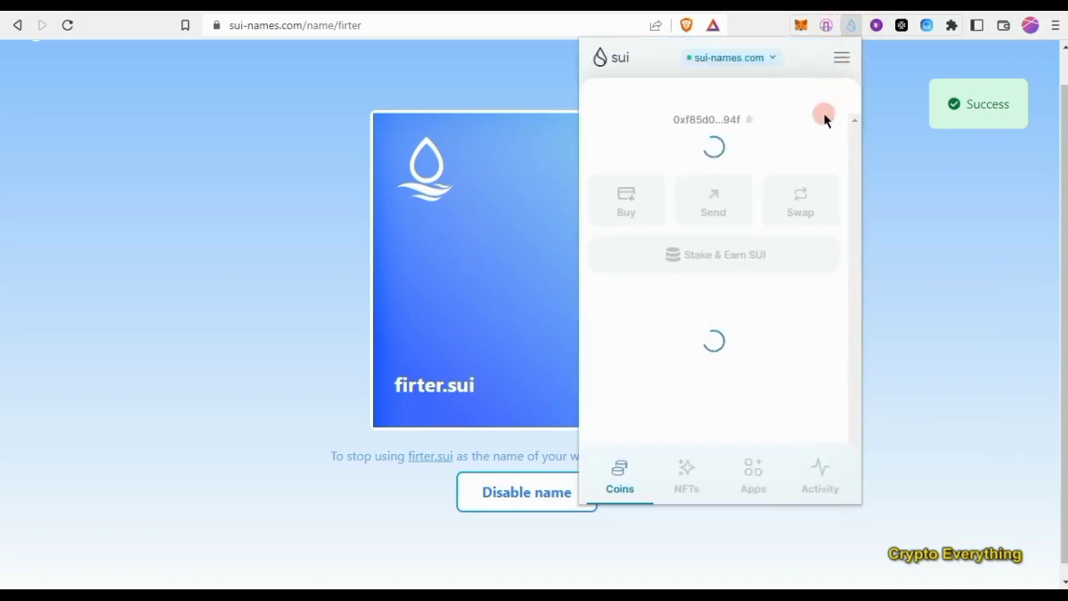
{"action": "left_click", "coordinate": [686, 496]}
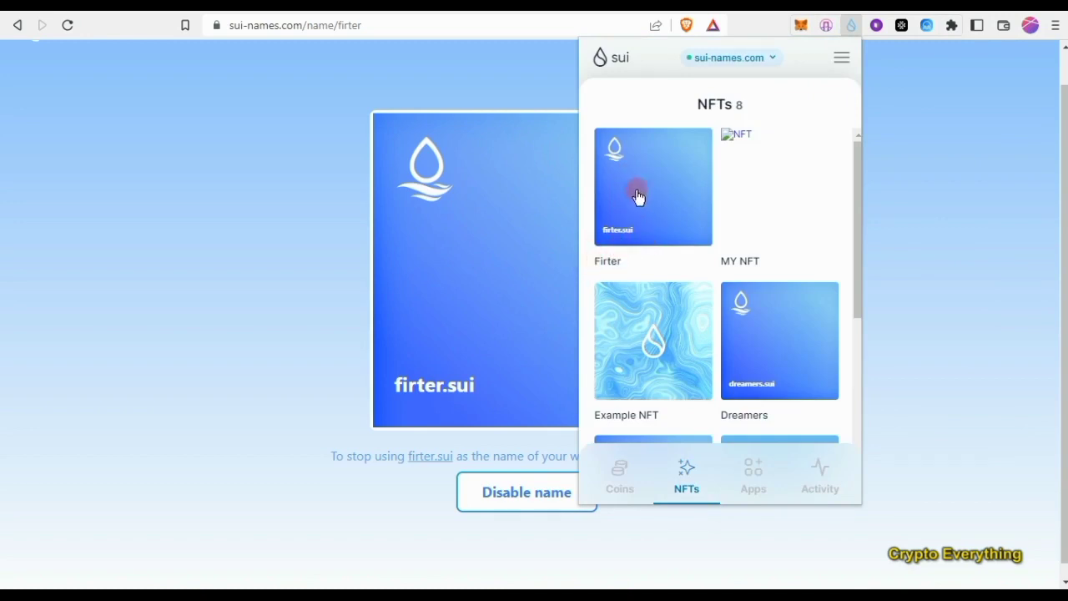
{"action": "left_click", "coordinate": [451, 267]}
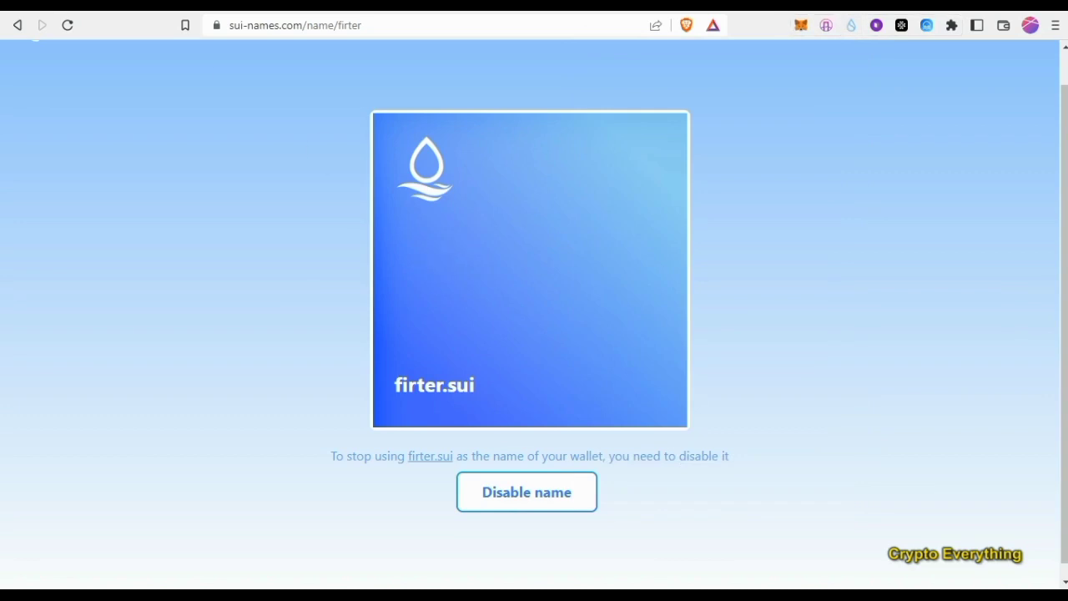
{"action": "left_click", "coordinate": [39, 7]}
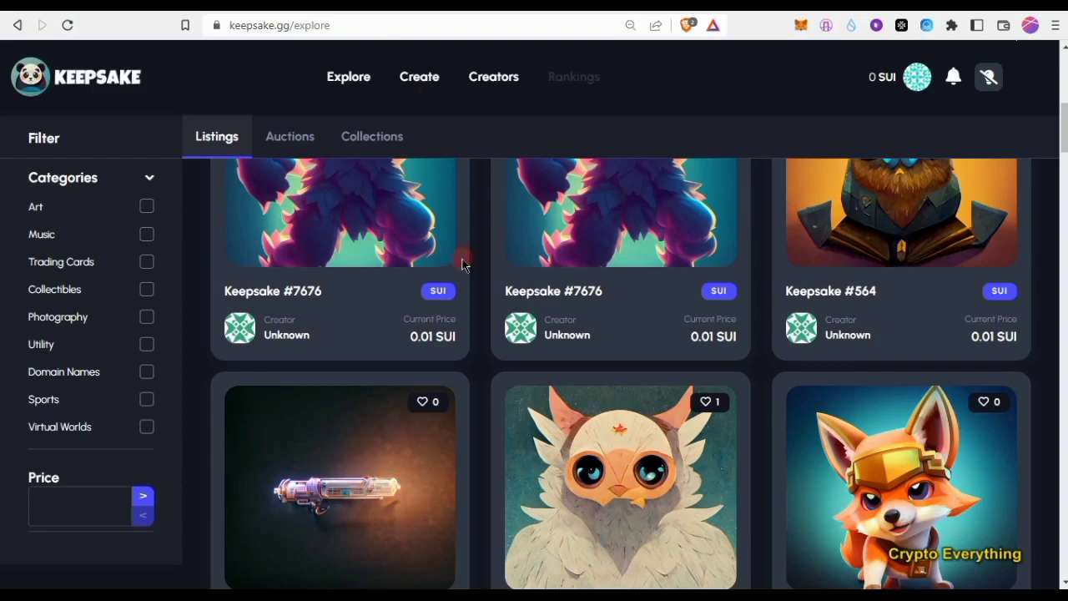
Browse the Keepsake Explore listings, then open the Create page requiring a collection first.
{"action": "scroll", "coordinate": [464, 264], "scroll_direction": "up", "scroll_amount": 3}
{"action": "scroll", "coordinate": [464, 265], "scroll_direction": "up", "scroll_amount": 3}
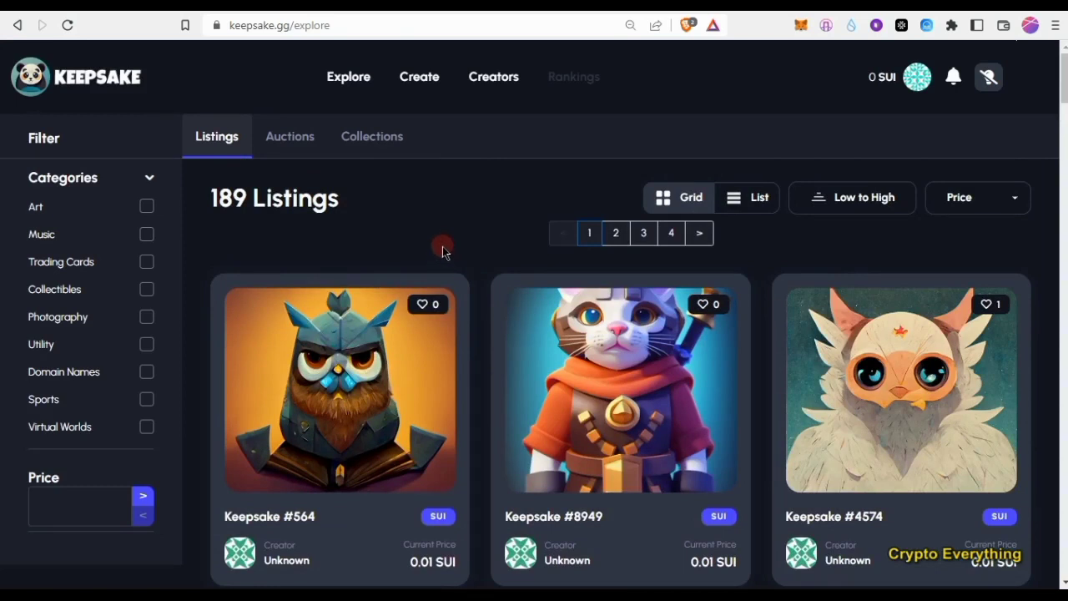
{"action": "left_click", "coordinate": [420, 77]}
{"action": "scroll", "coordinate": [484, 531], "scroll_direction": "down", "scroll_amount": 1}
{"action": "scroll", "coordinate": [484, 532], "scroll_direction": "down", "scroll_amount": 2}
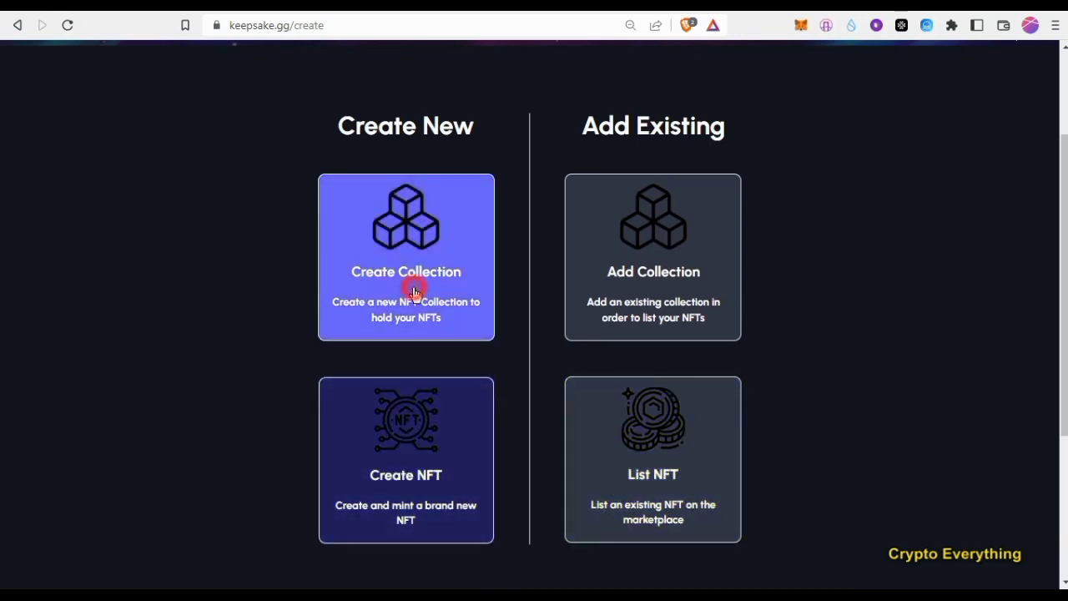
{"action": "left_click", "coordinate": [417, 289]}
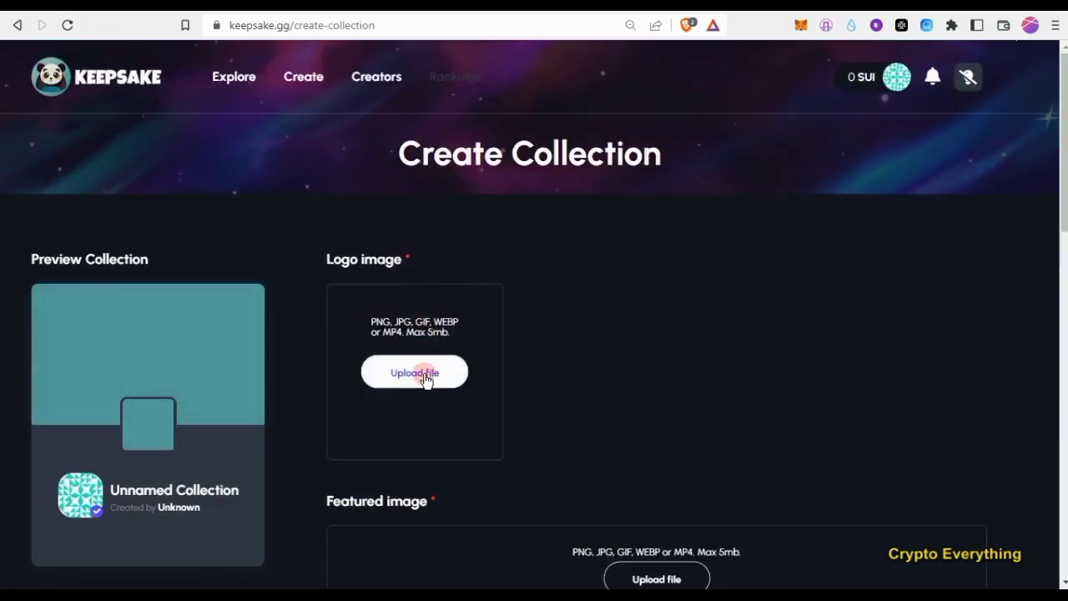
{"action": "scroll", "coordinate": [424, 376], "scroll_direction": "down", "scroll_amount": 1}
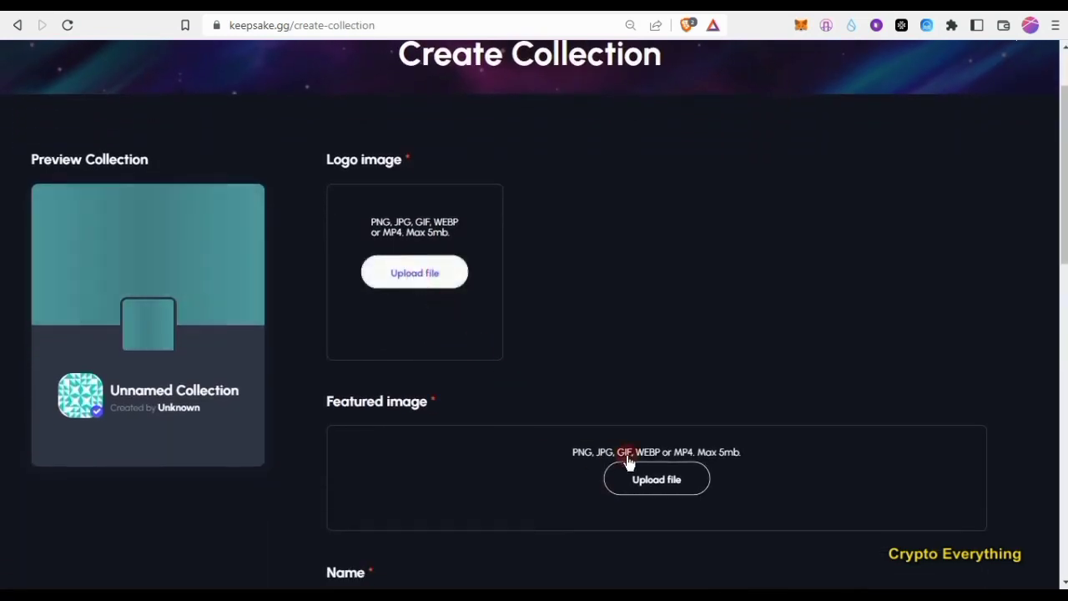
{"action": "scroll", "coordinate": [636, 484], "scroll_direction": "down", "scroll_amount": 1}
{"action": "scroll", "coordinate": [637, 484], "scroll_direction": "down", "scroll_amount": 2}
{"action": "scroll", "coordinate": [637, 484], "scroll_direction": "down", "scroll_amount": 2}
{"action": "scroll", "coordinate": [637, 484], "scroll_direction": "down", "scroll_amount": 3}
{"action": "scroll", "coordinate": [636, 484], "scroll_direction": "down", "scroll_amount": 1}
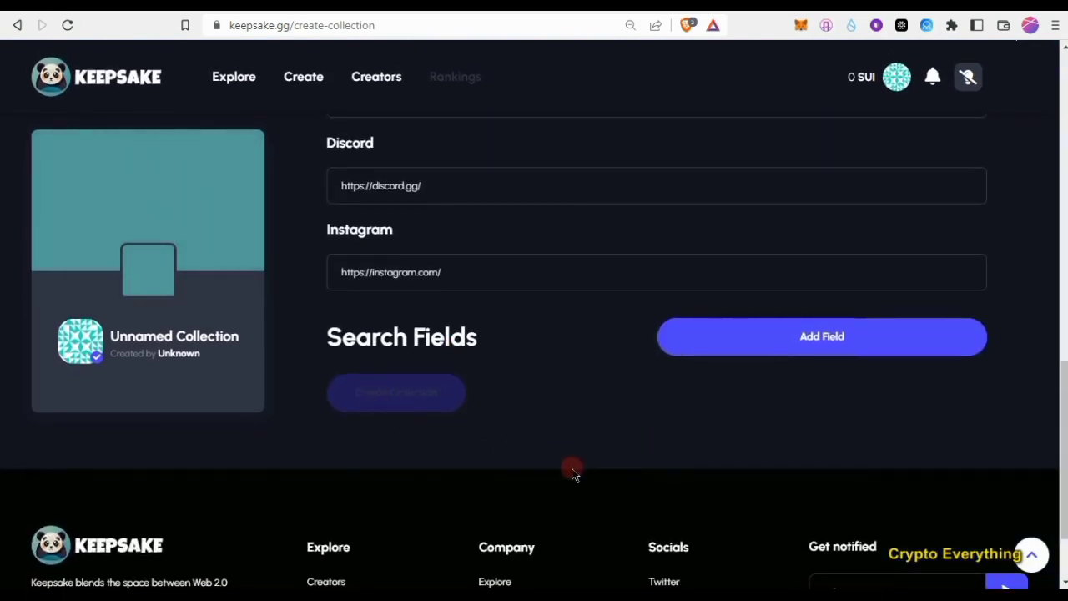
{"action": "scroll", "coordinate": [571, 468], "scroll_direction": "up", "scroll_amount": 3}
{"action": "scroll", "coordinate": [572, 468], "scroll_direction": "up", "scroll_amount": 8}
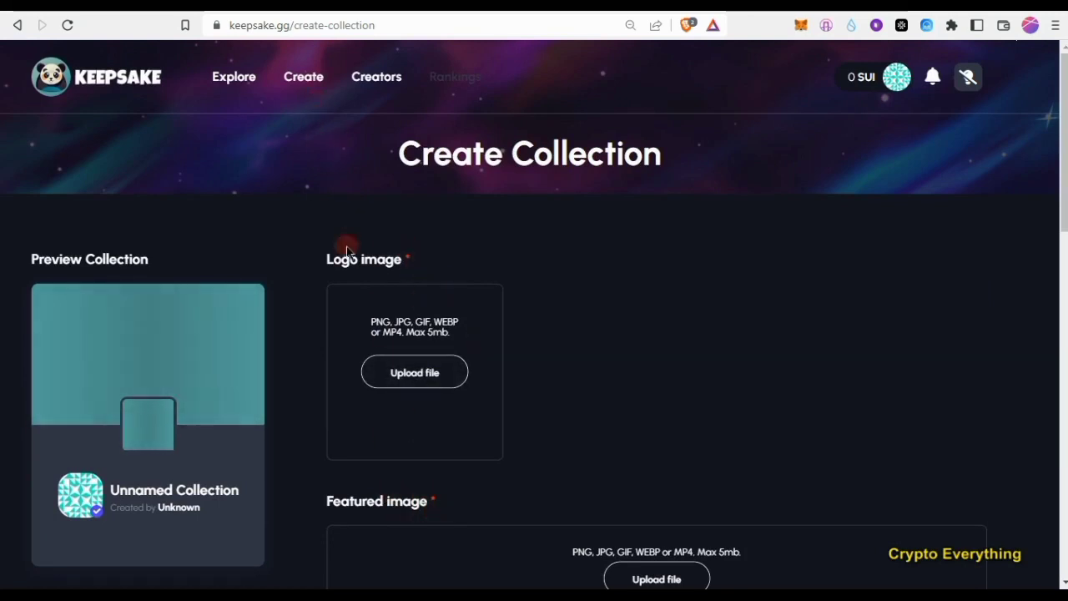
{"action": "left_click", "coordinate": [304, 77]}
{"action": "scroll", "coordinate": [393, 455], "scroll_direction": "down", "scroll_amount": 1}
{"action": "scroll", "coordinate": [393, 454], "scroll_direction": "down", "scroll_amount": 2}
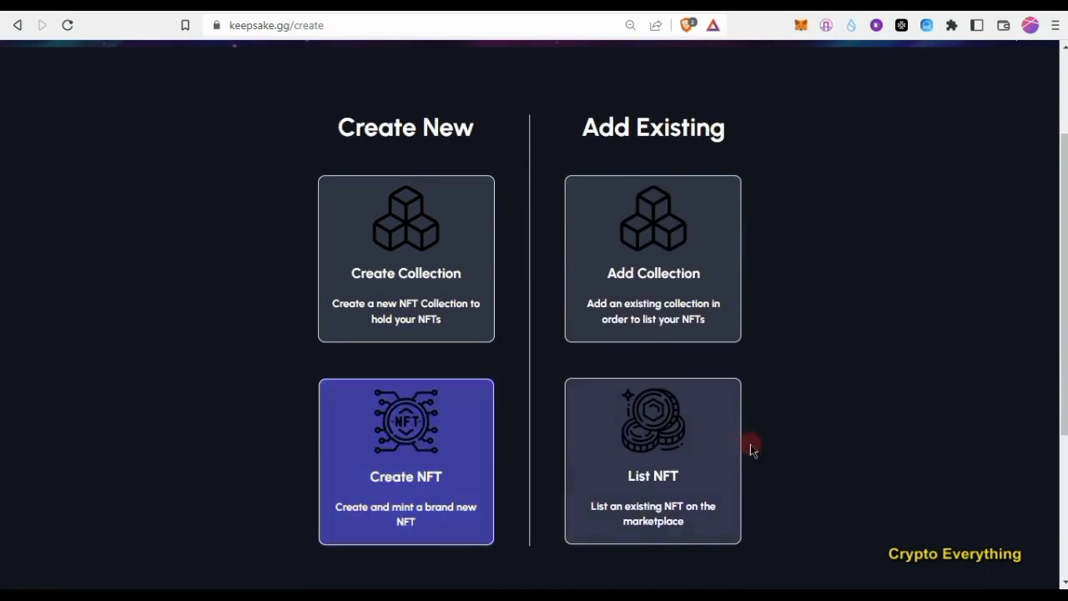
Return to Keepsake Explore and browse the 180 listings priced at 0.01 SUI.
{"action": "scroll", "coordinate": [463, 367], "scroll_direction": "up", "scroll_amount": 2}
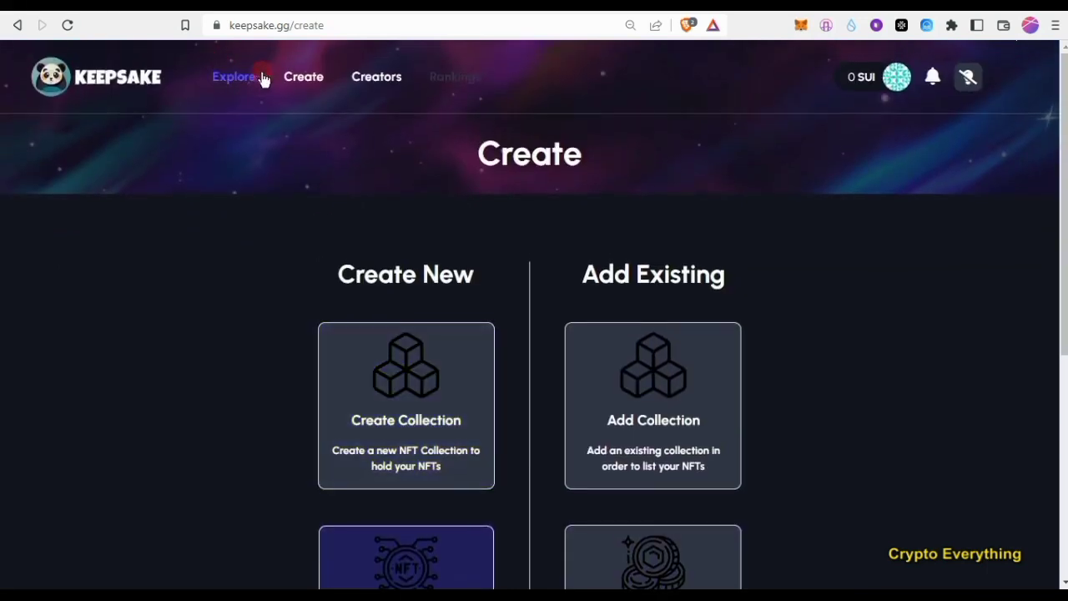
{"action": "left_click", "coordinate": [242, 78]}
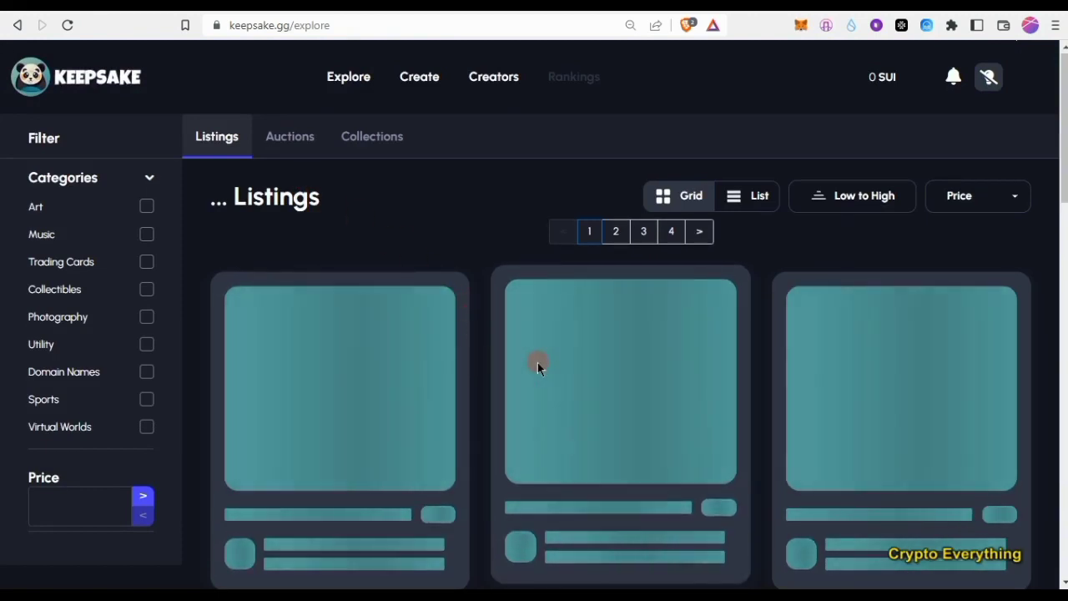
{"action": "scroll", "coordinate": [537, 362], "scroll_direction": "down", "scroll_amount": 1}
{"action": "scroll", "coordinate": [537, 362], "scroll_direction": "down", "scroll_amount": 1}
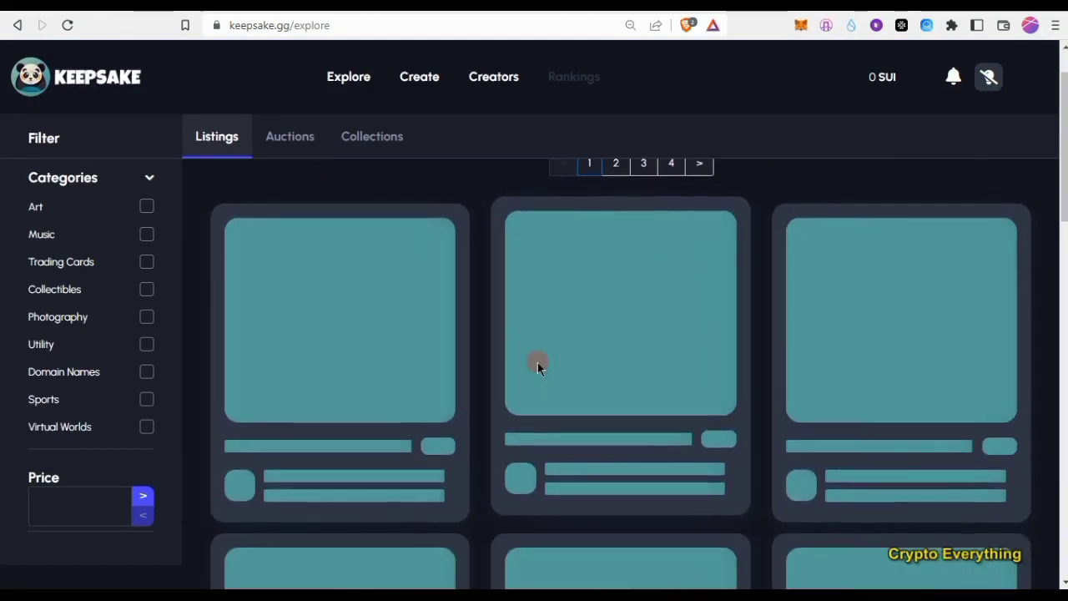
{"action": "scroll", "coordinate": [675, 306], "scroll_direction": "down", "scroll_amount": 2}
{"action": "scroll", "coordinate": [676, 306], "scroll_direction": "down", "scroll_amount": 2}
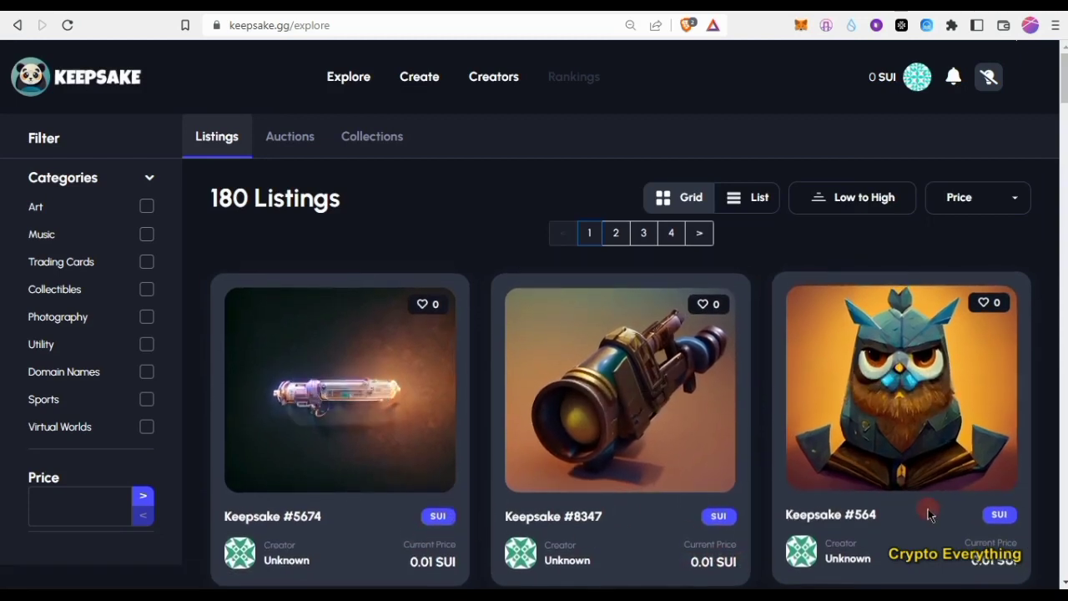
{"action": "mouse_move", "coordinate": [340, 383]}
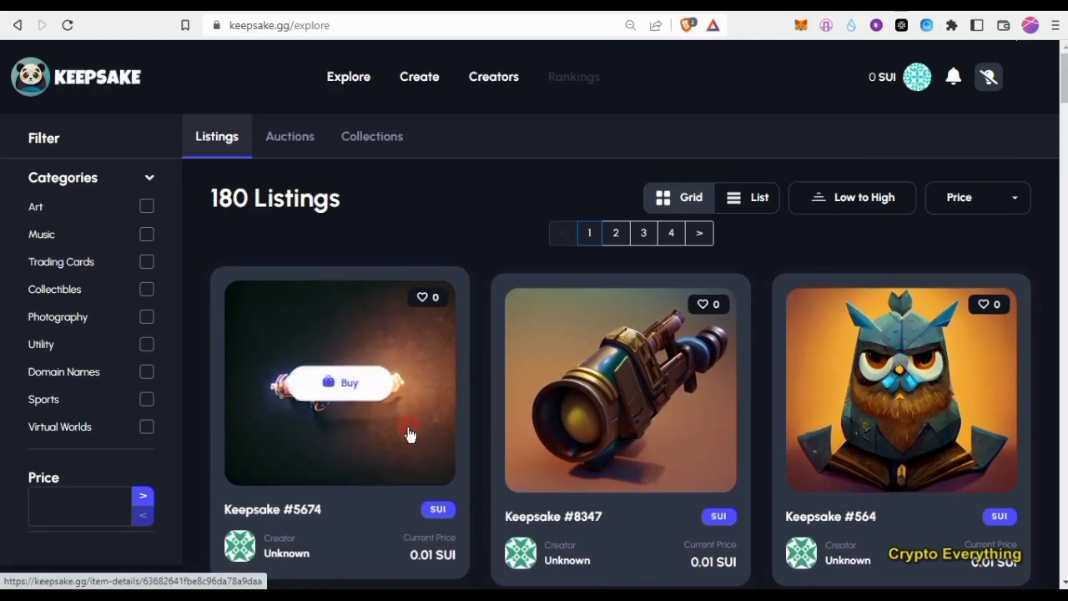
Switch back to the Dynamo DeFi Sui Airdrop Checklist document.
{"action": "left_click", "coordinate": [100, 5]}
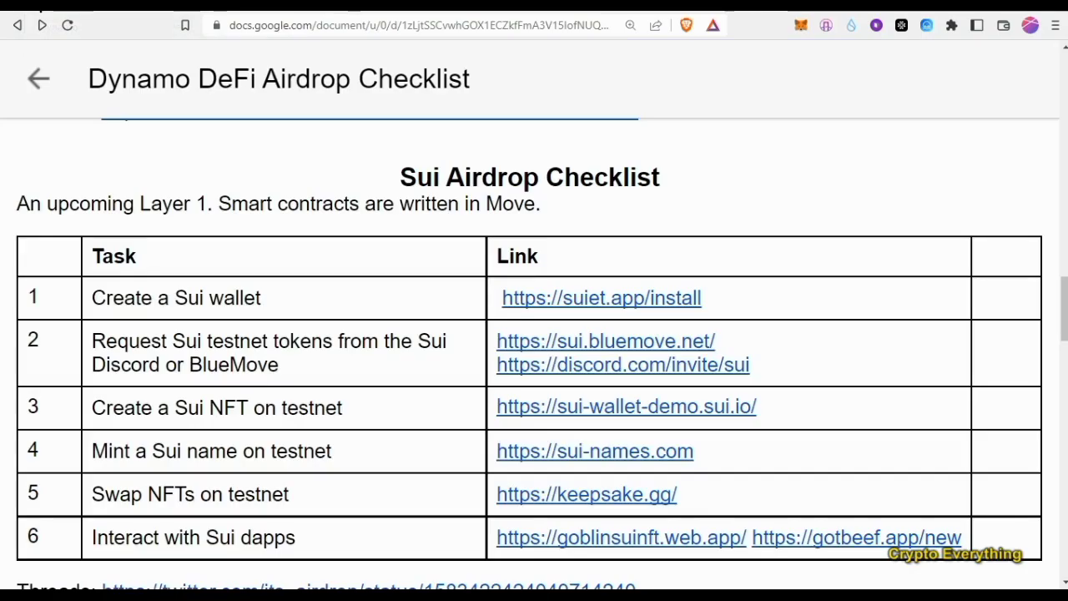